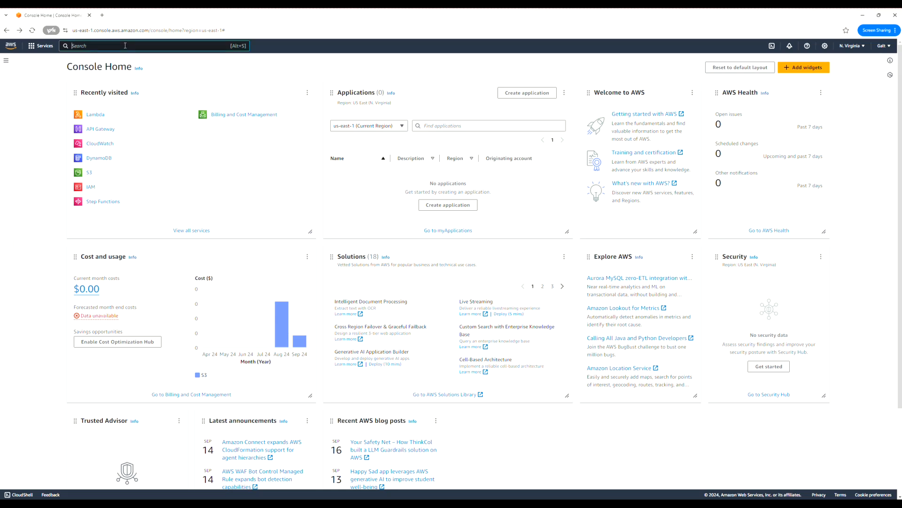
- Open the Lambda service from the Compute category of the AWS services list
text(lambda)
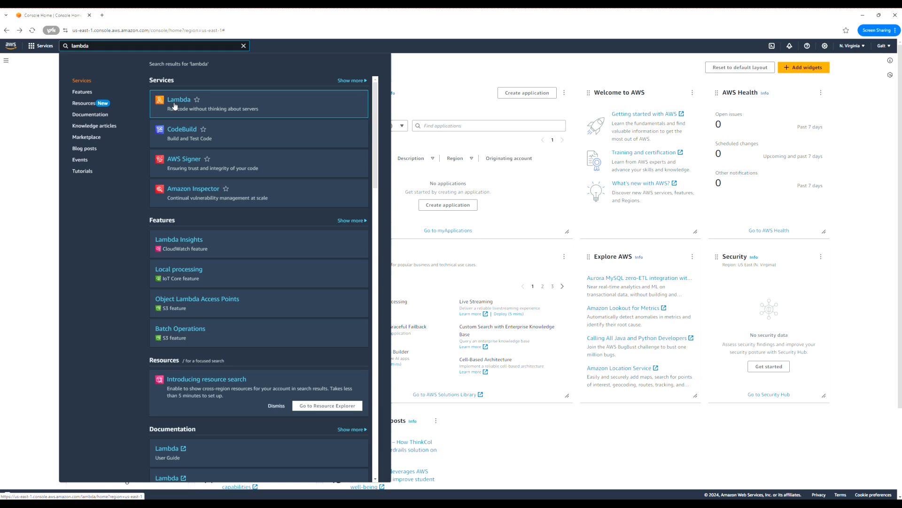
click(425, 72)
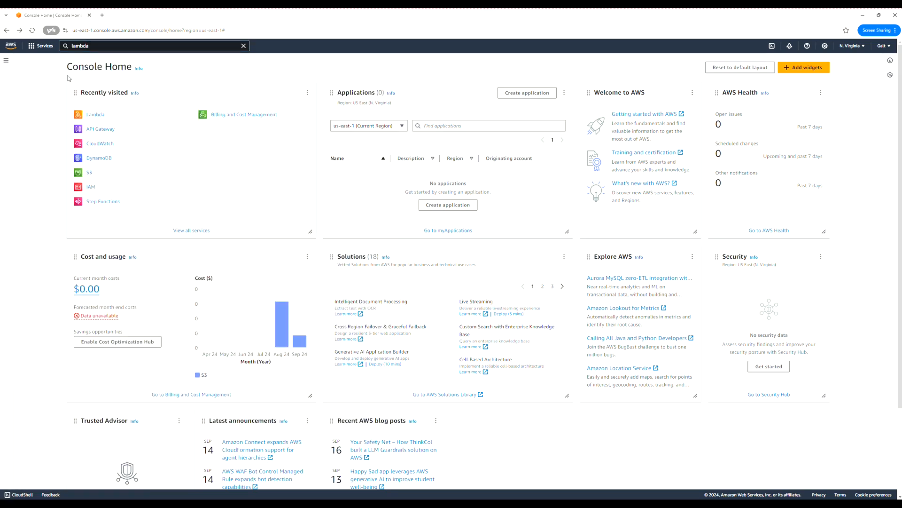
click(40, 47)
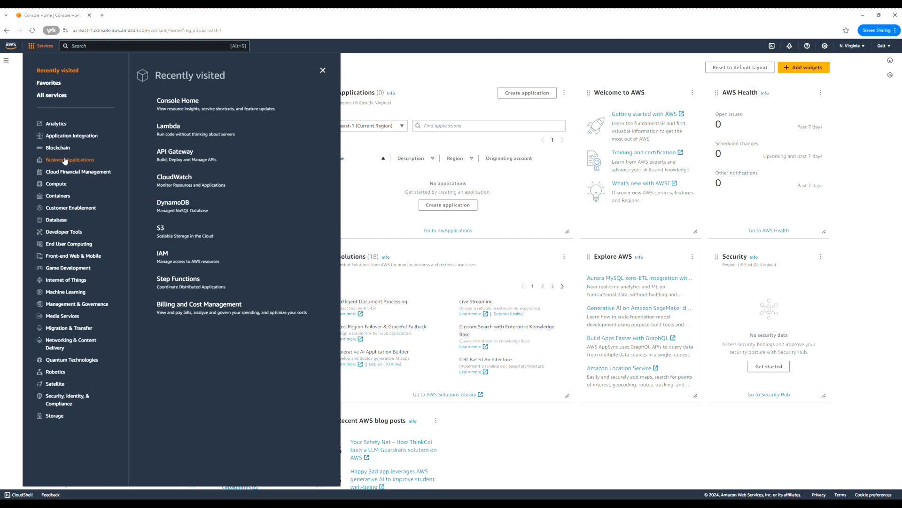
click(62, 185)
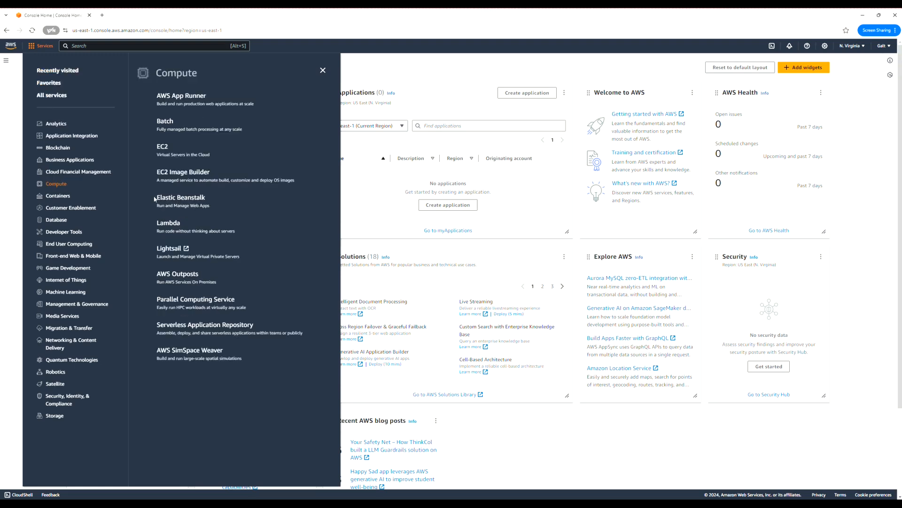
click(174, 226)
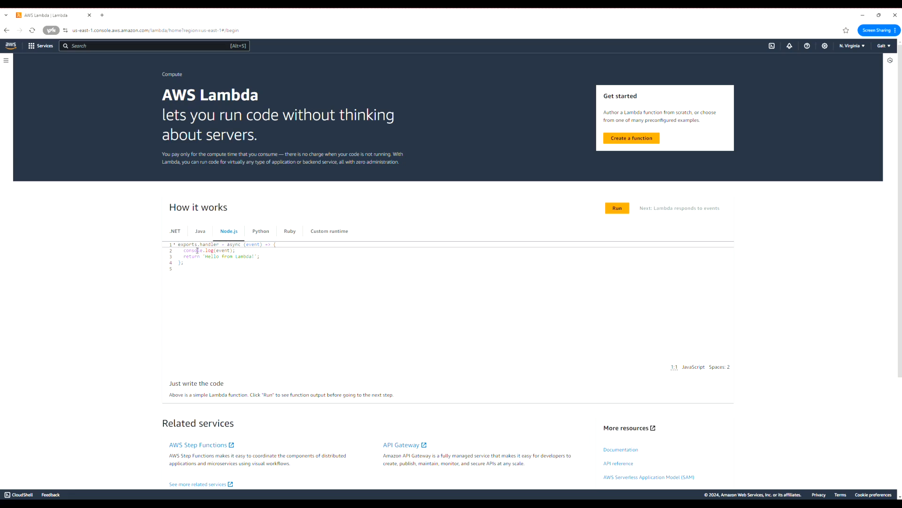
- Examine the Node.js sample function's code, including the exported handler and its return statement
drag(186, 264, 174, 249)
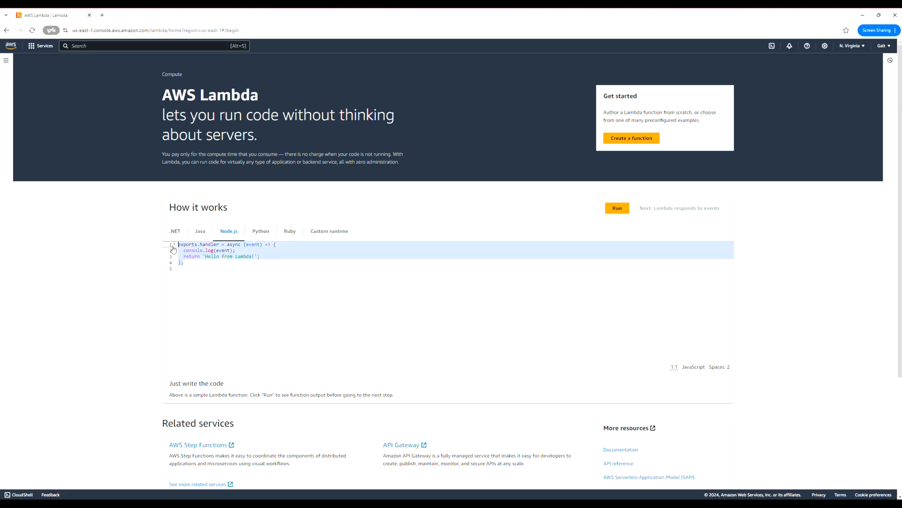
click(200, 264)
double_click(190, 243)
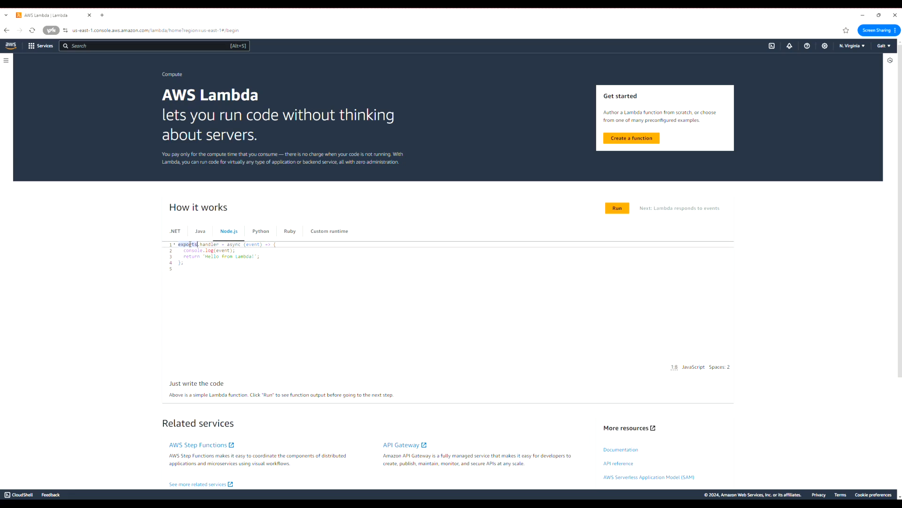
double_click(209, 245)
click(228, 245)
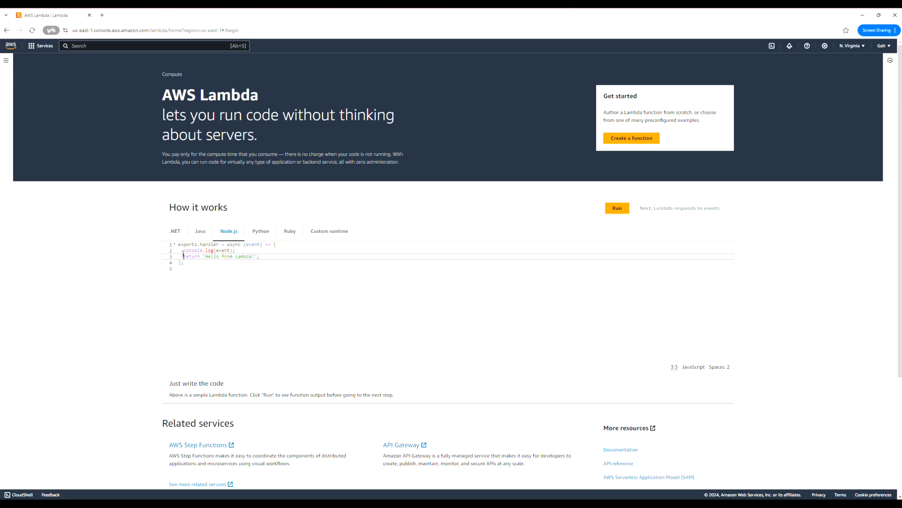
drag(183, 255, 260, 255)
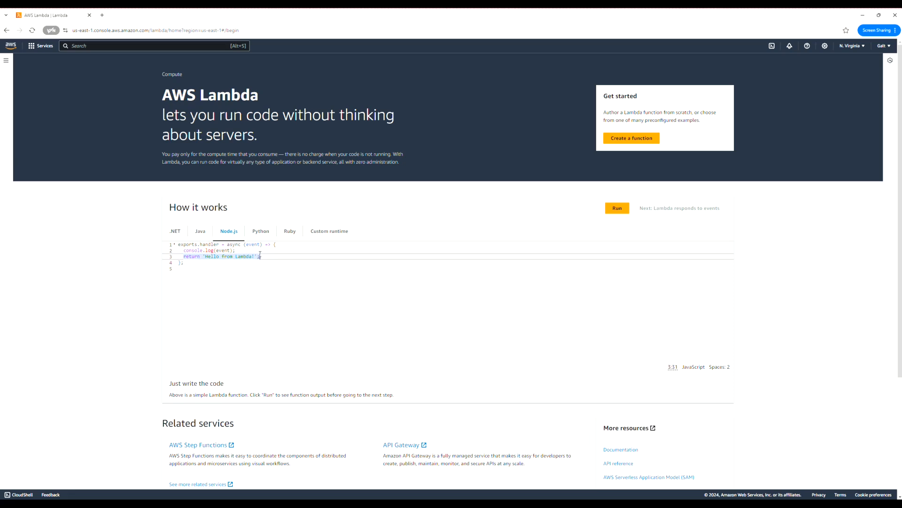
- Look through the Java, Python and Ruby versions of the sample function and return to the Node.js version
click(200, 237)
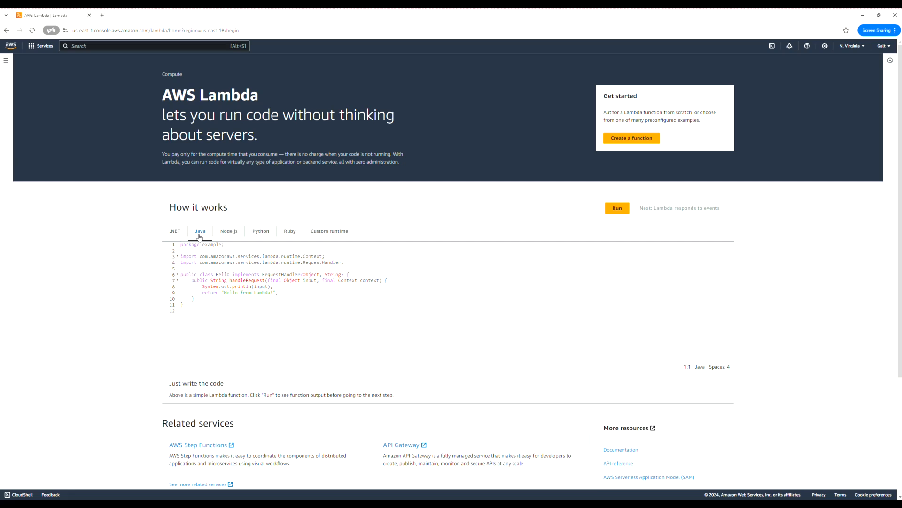
click(209, 320)
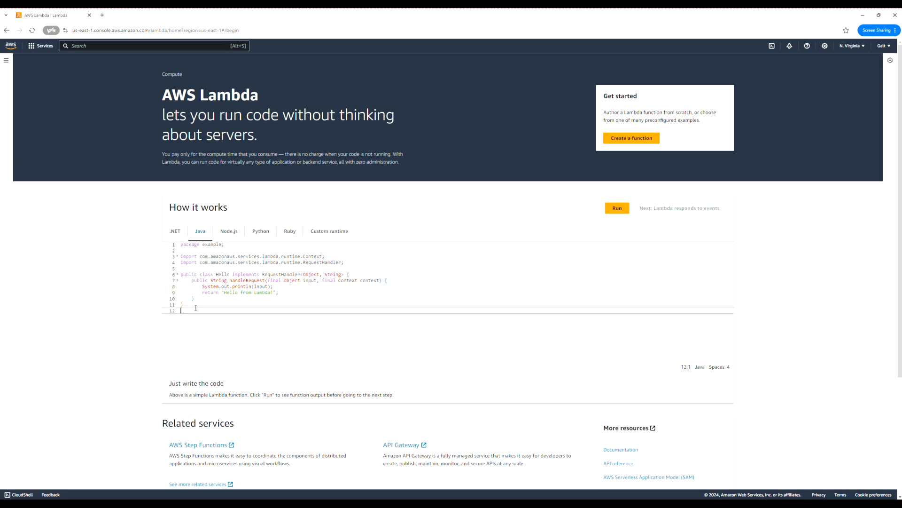
drag(194, 306, 179, 264)
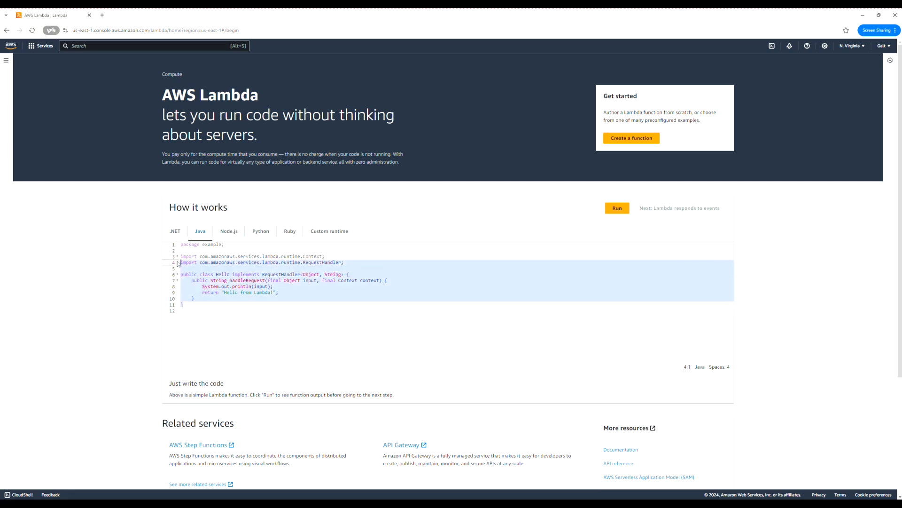
click(257, 250)
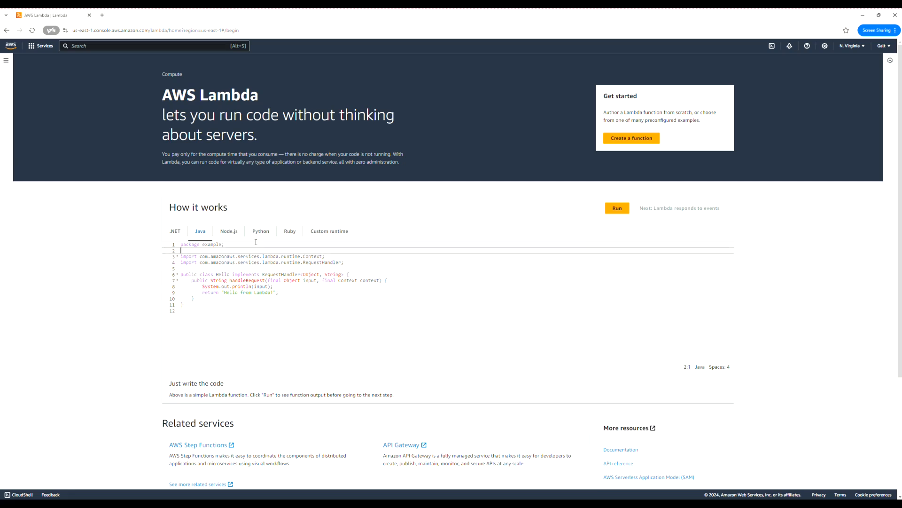
click(262, 233)
click(289, 232)
click(230, 233)
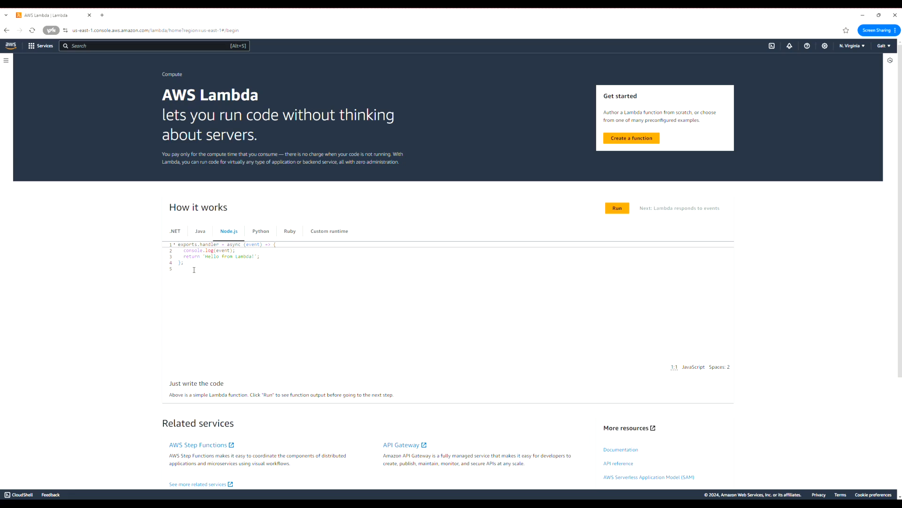
- Run the Node.js sample function in the How it works demo
click(265, 257)
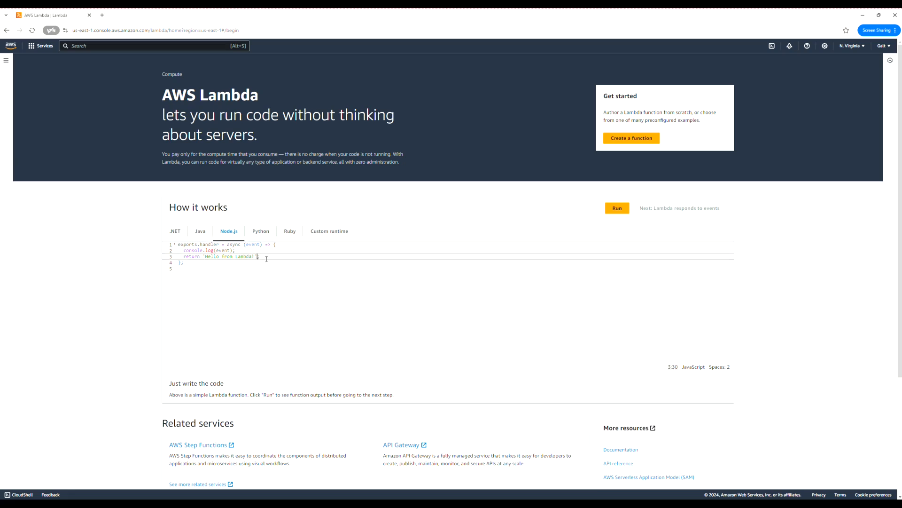
click(267, 251)
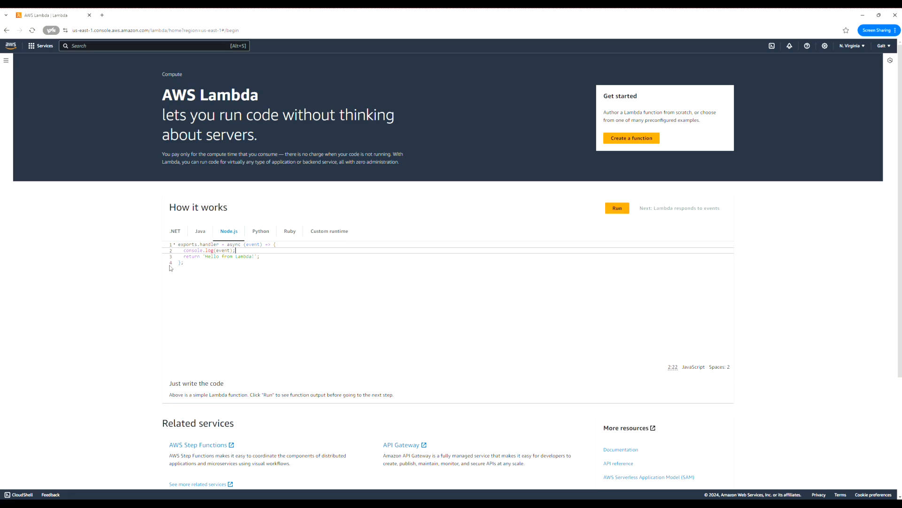
click(617, 208)
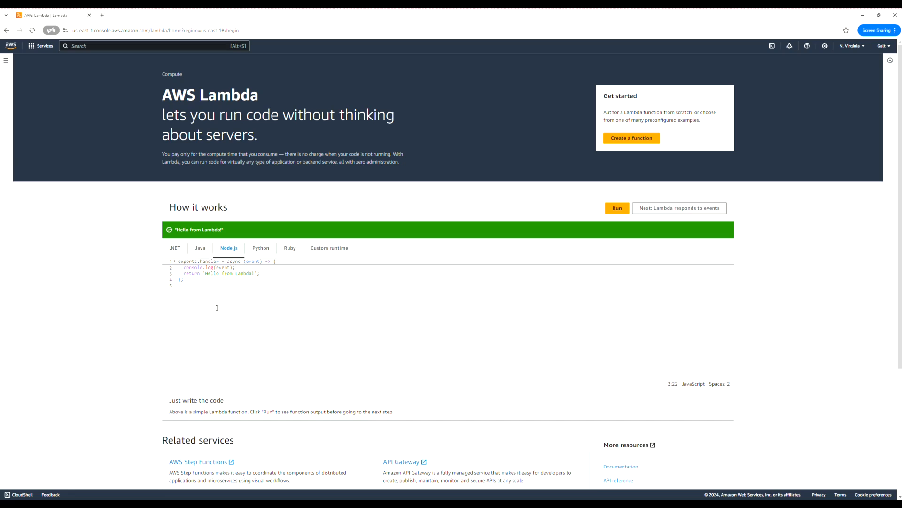
click(636, 296)
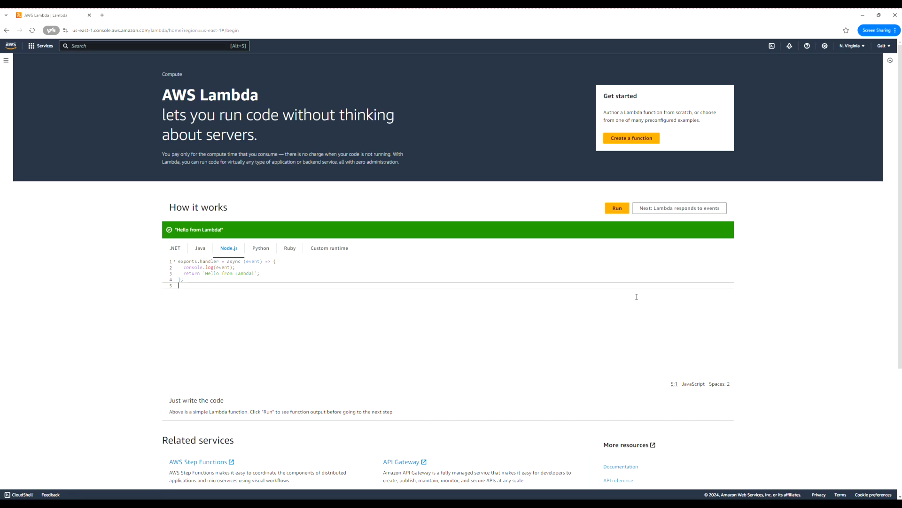
- Advance through the Lambda responds to events and Scale seamlessly demos, and examine the pricing note
click(694, 211)
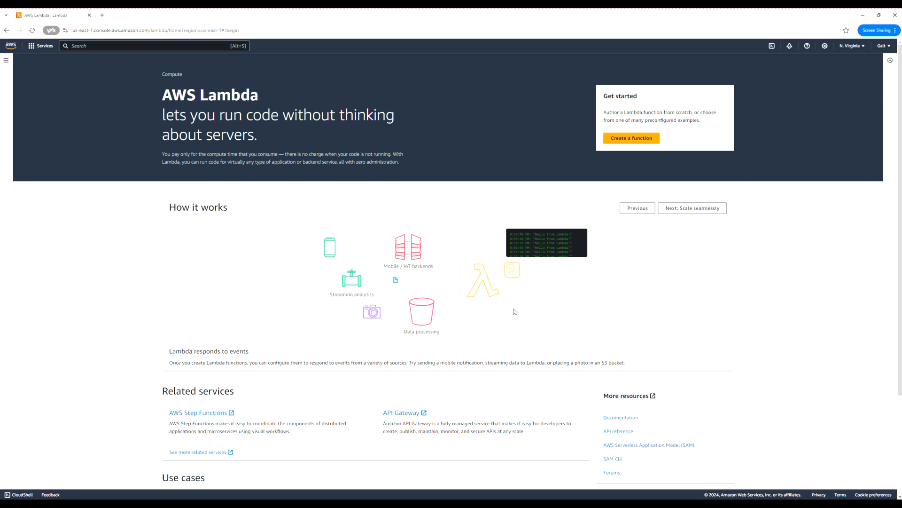
click(718, 215)
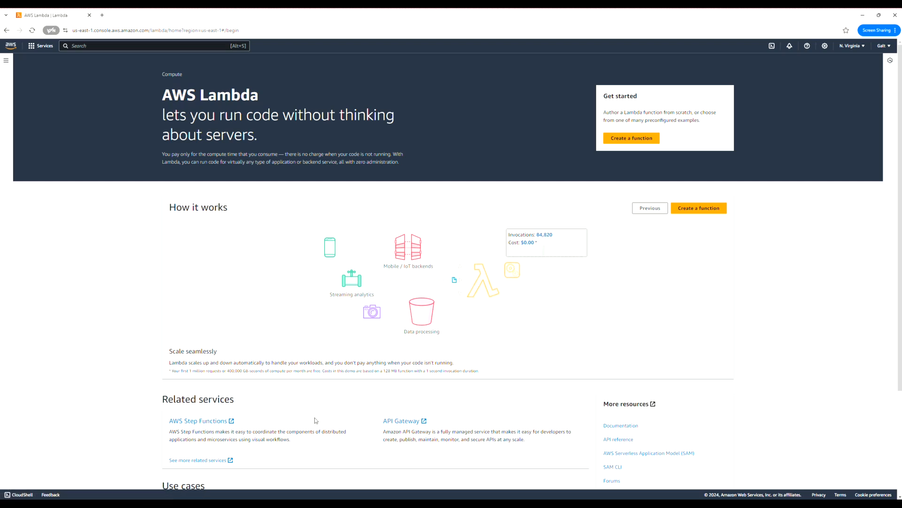
double_click(199, 371)
drag(383, 371, 398, 371)
click(250, 302)
- Start authoring a new function from scratch, name it Demo and keep the Node.js 20.x runtime
click(701, 211)
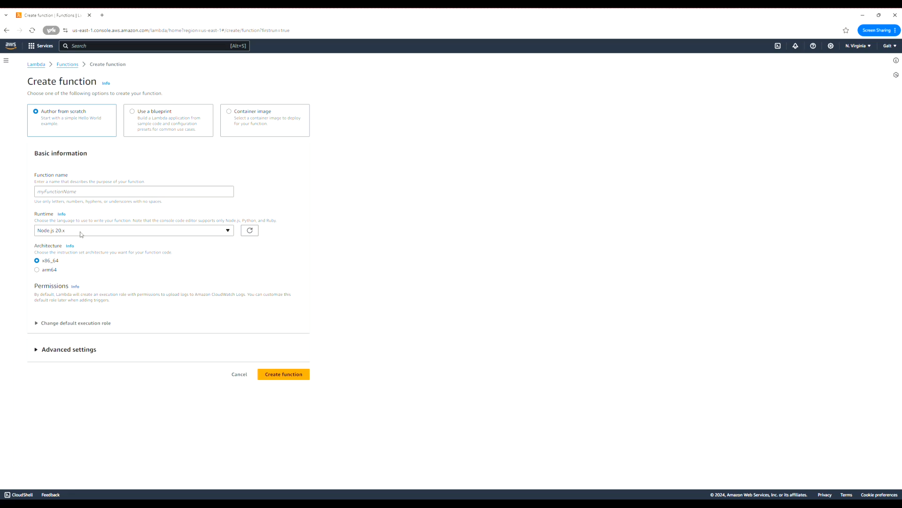
click(67, 193)
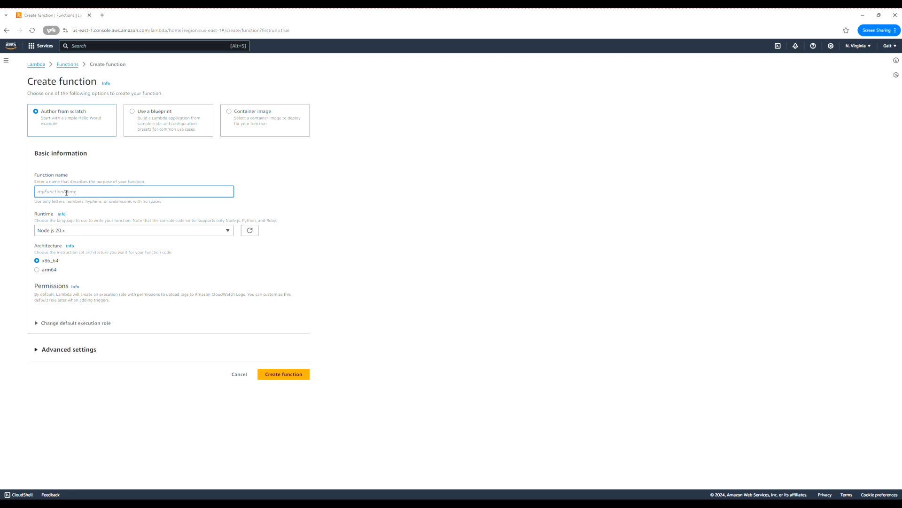
text(Demo)
click(97, 232)
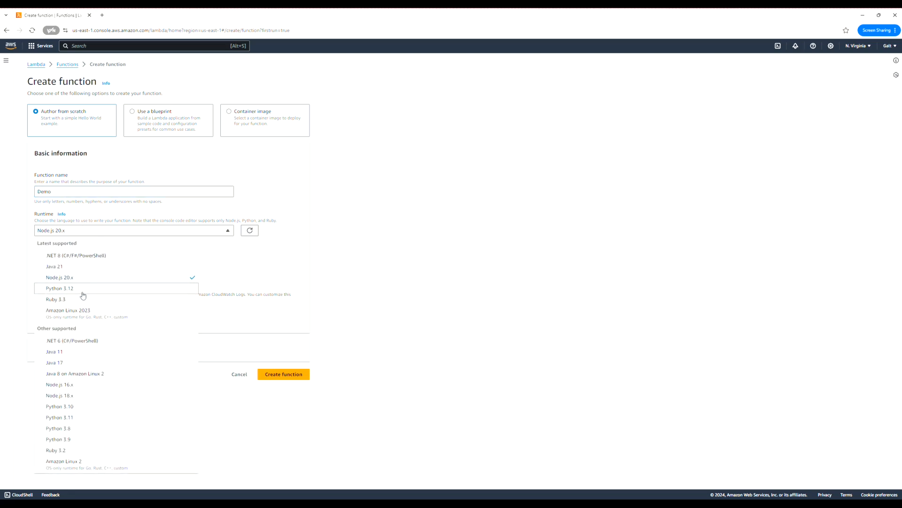
click(294, 267)
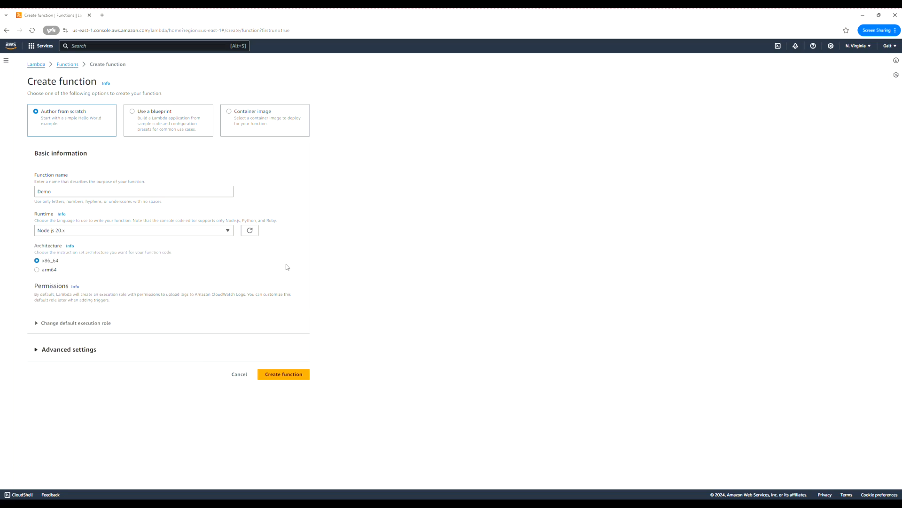
- Review the execution role options, keep a new role with basic Lambda permissions, and create the Demo function
click(70, 325)
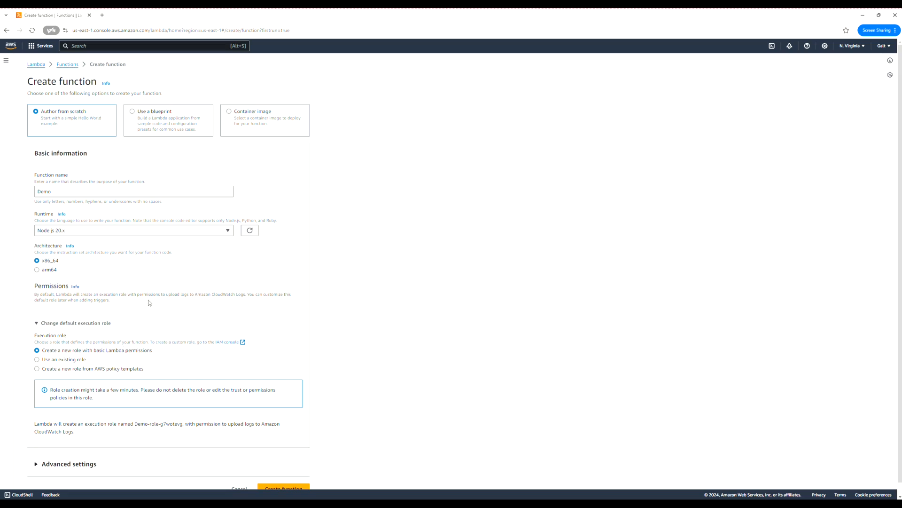
scroll(149, 303, down, 1)
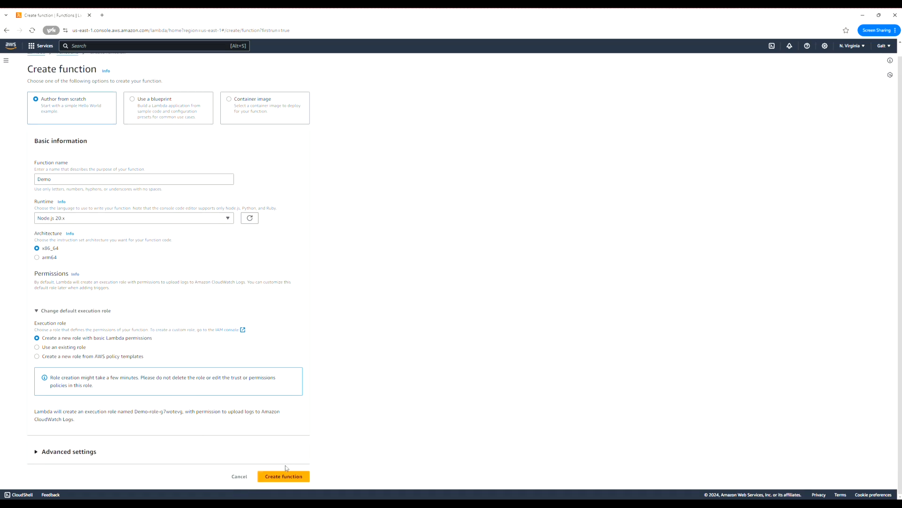
click(288, 477)
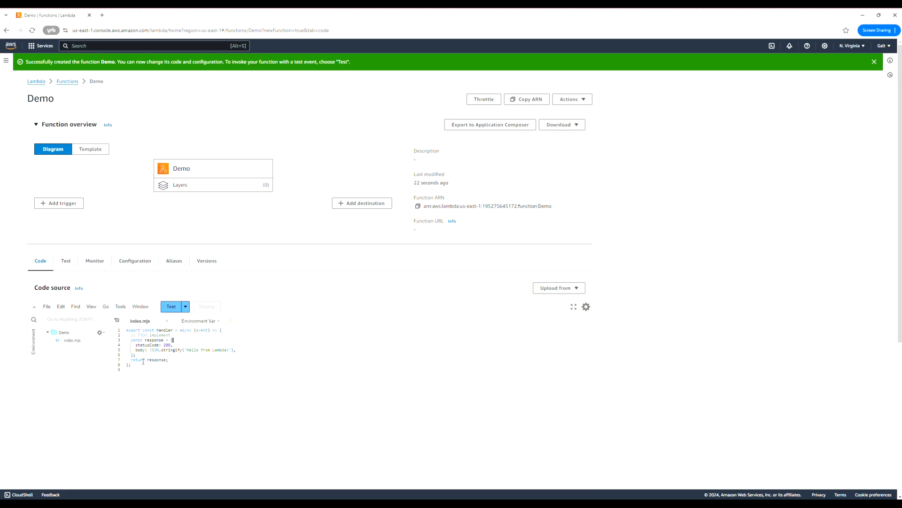
- Examine the Demo function's handler code in index.mjs, including its event parameter, status code and response body
drag(140, 370, 126, 330)
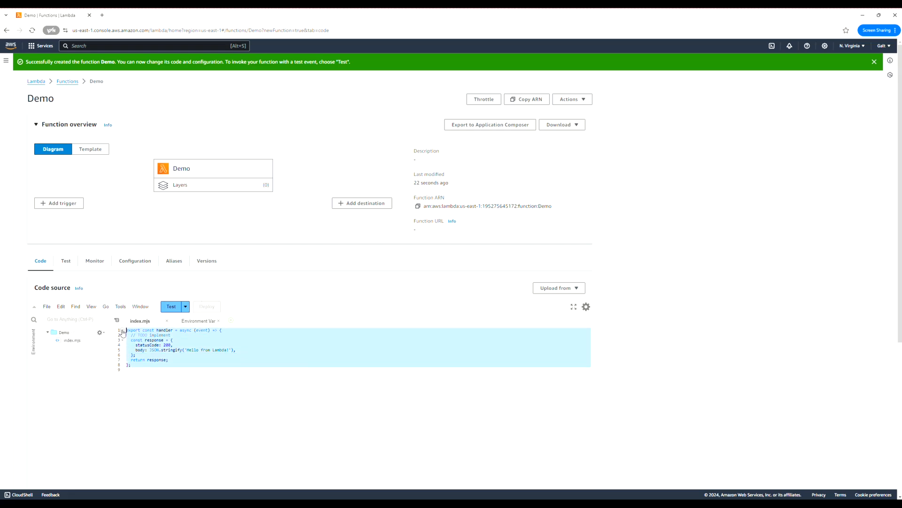
click(168, 350)
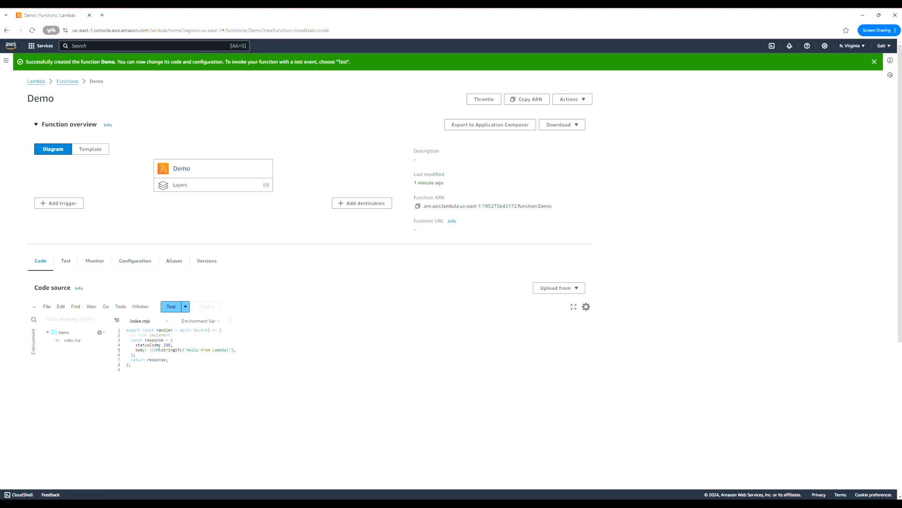
double_click(203, 330)
double_click(152, 345)
click(167, 345)
drag(186, 351, 223, 351)
click(247, 350)
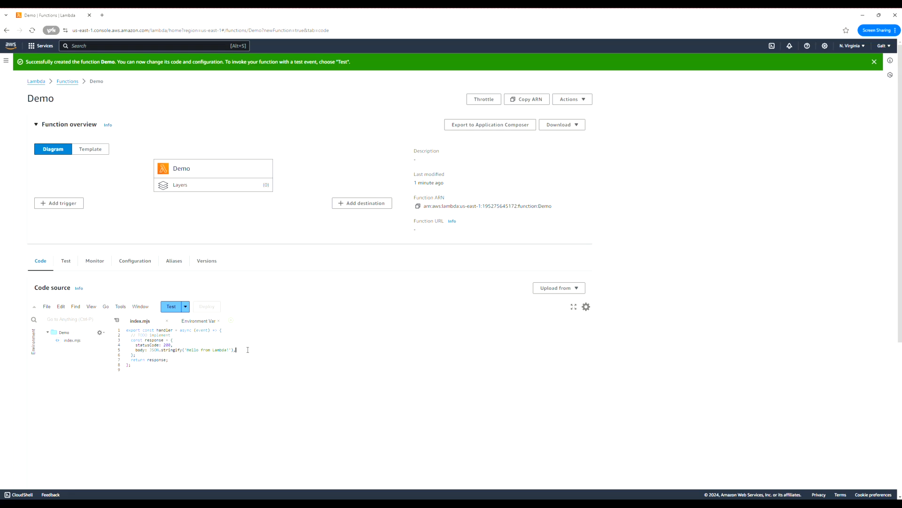
- Examine the default JSON in the test event configuration, close it, and relate it to the handler's event parameter
click(171, 306)
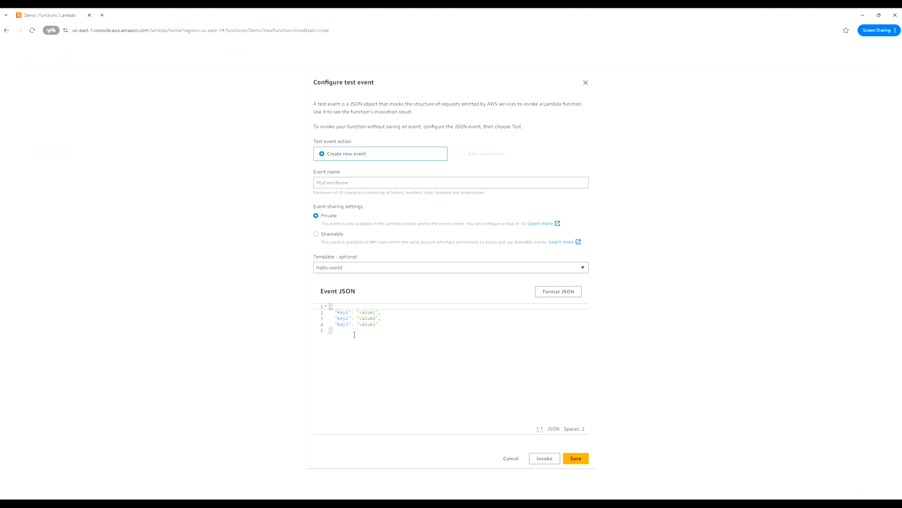
drag(355, 334, 321, 310)
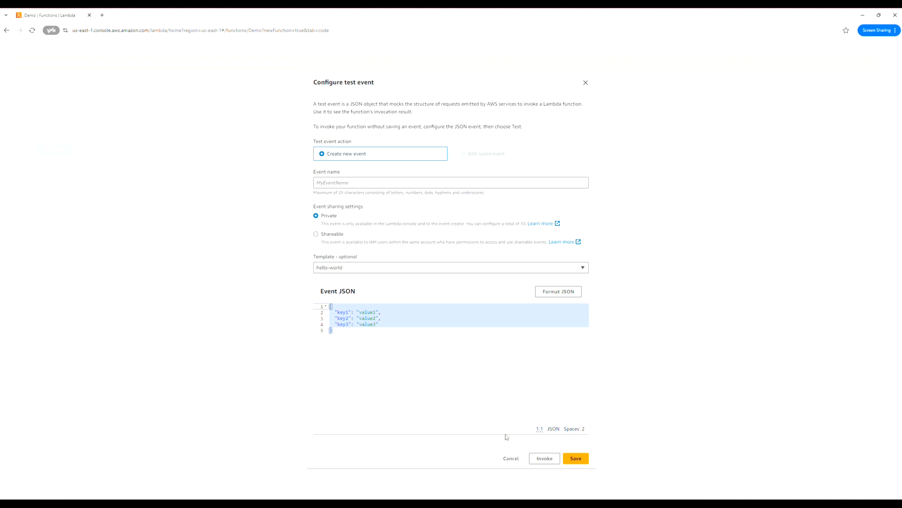
click(511, 459)
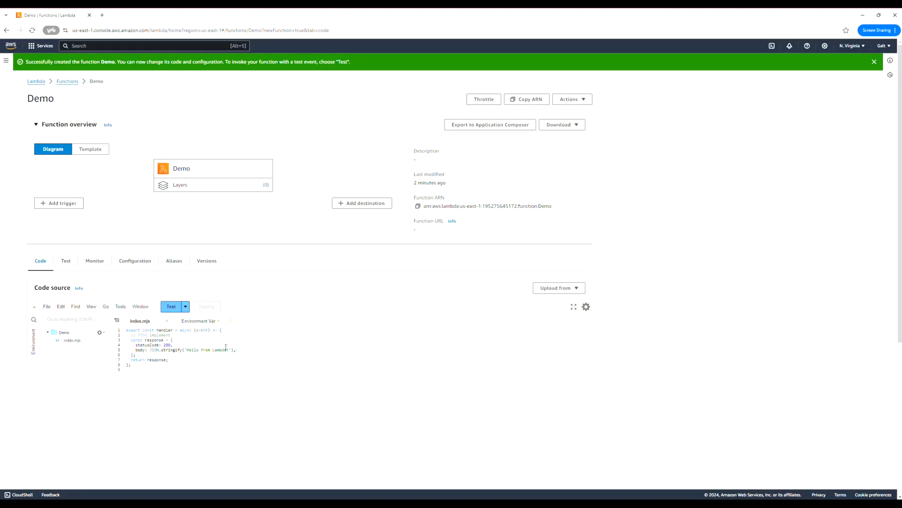
double_click(202, 330)
- Create and save a private test event named demo-event with the default hello-world template JSON
click(171, 307)
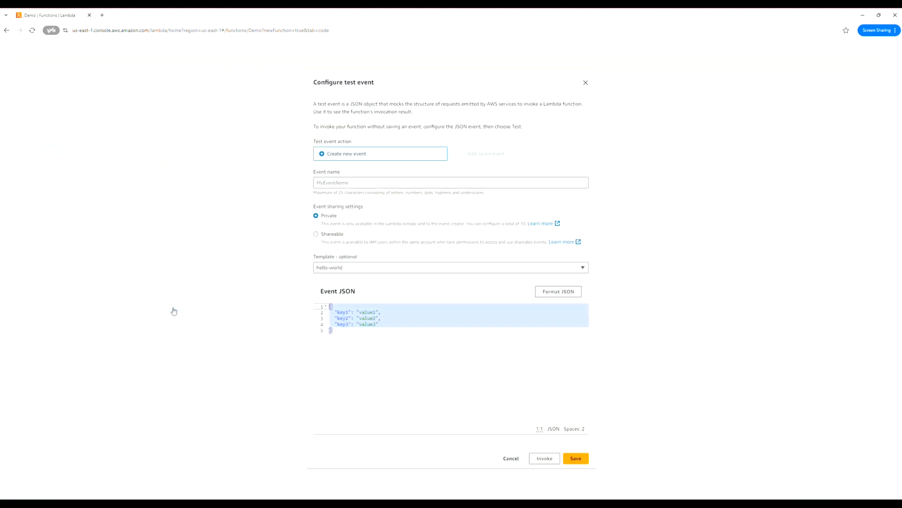
click(349, 183)
text(demo-event)
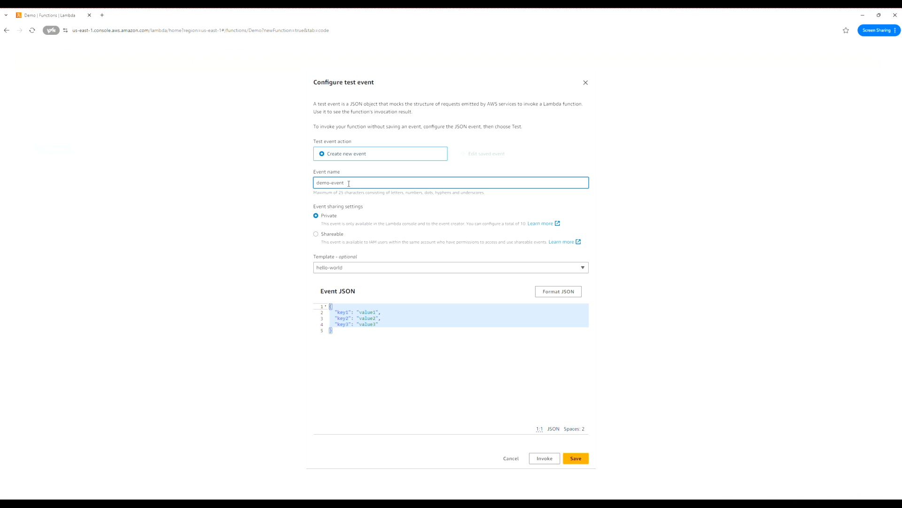
click(375, 339)
click(576, 459)
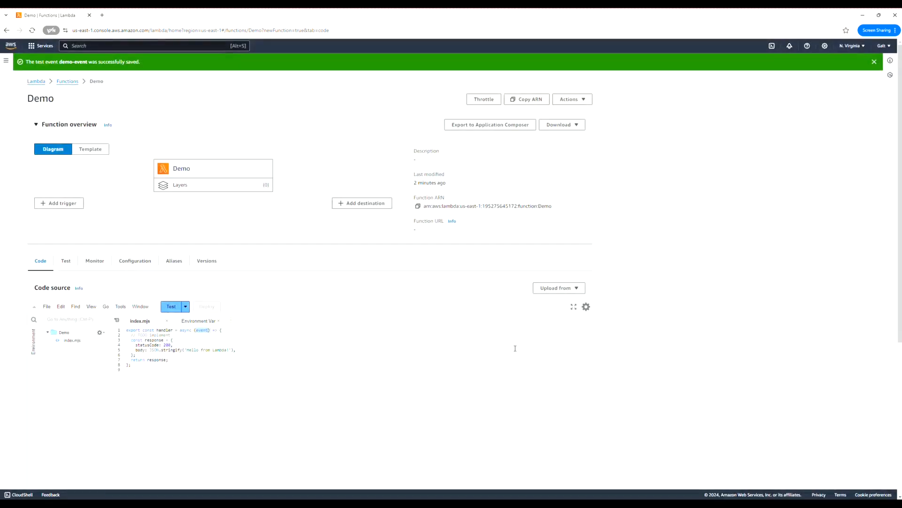
- Run the Demo function with the demo-event test event and check the status code and body in its response
click(172, 311)
scroll(169, 301, down, 2)
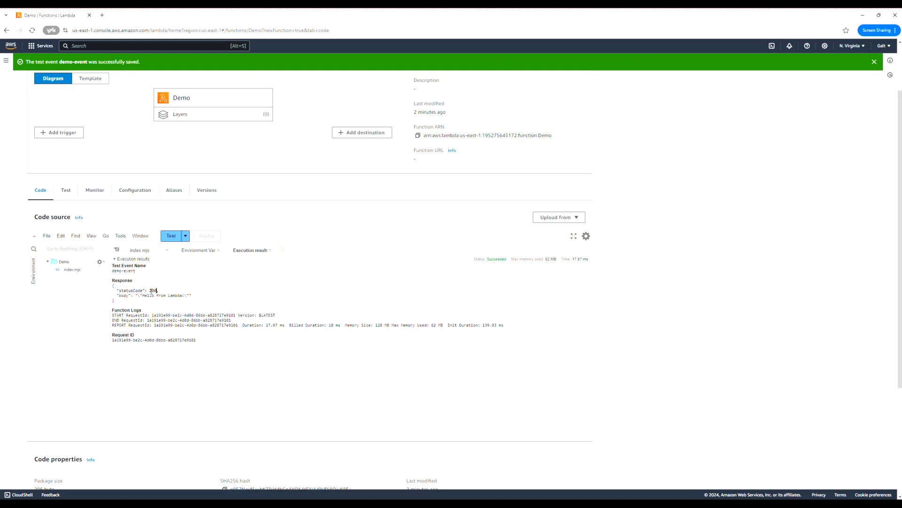
drag(117, 295, 186, 296)
click(208, 294)
- Examine the function logs of the test run, including the start, end and report lines, and relate them to the response
drag(113, 315, 194, 319)
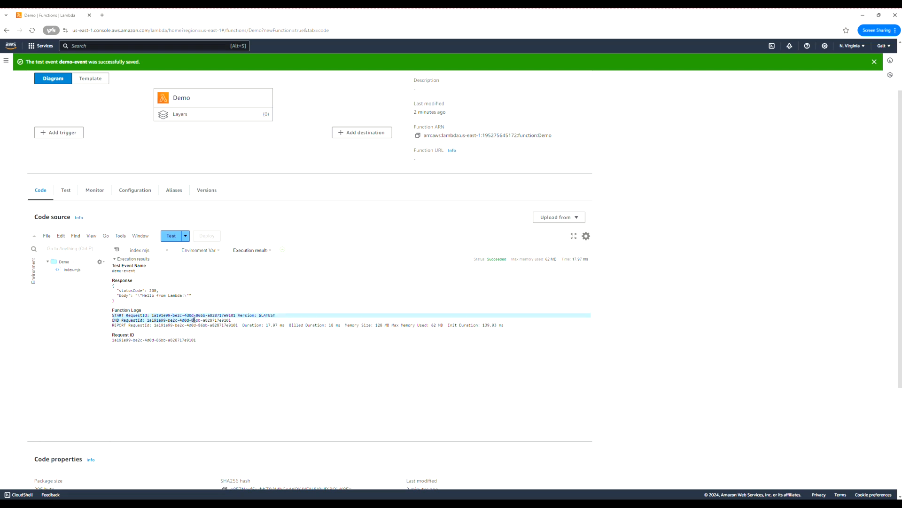
click(215, 321)
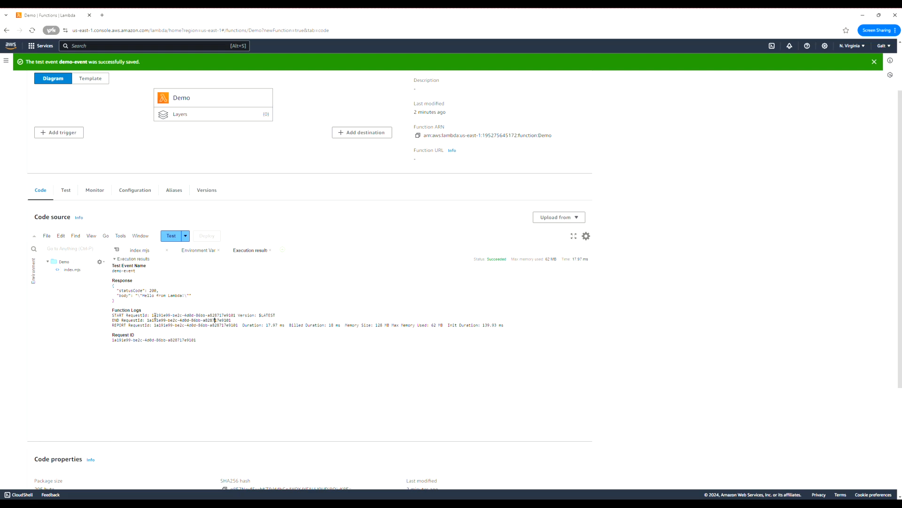
drag(125, 316, 176, 316)
click(198, 320)
click(234, 322)
click(341, 325)
double_click(141, 291)
click(248, 315)
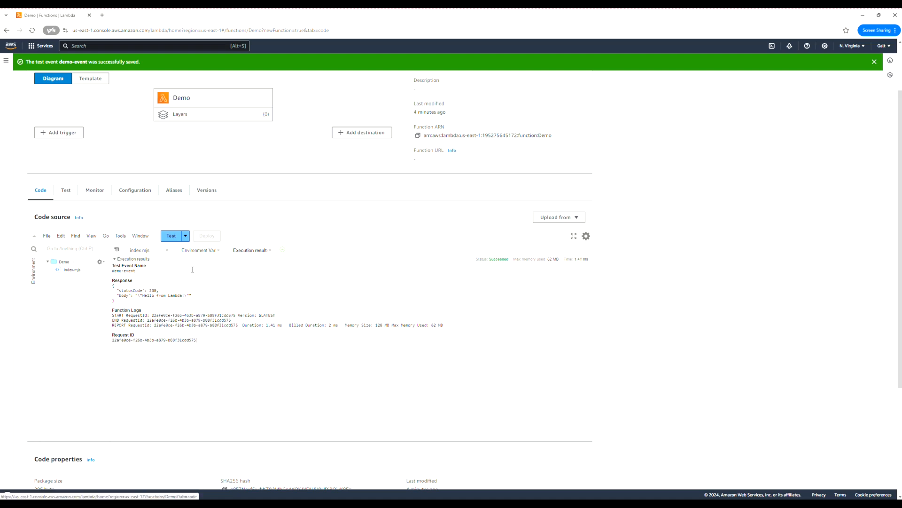
- Set the Demo function's timeout to 15 min 0 sec in its general configuration, keep the memory at 128 MB, and save
click(129, 191)
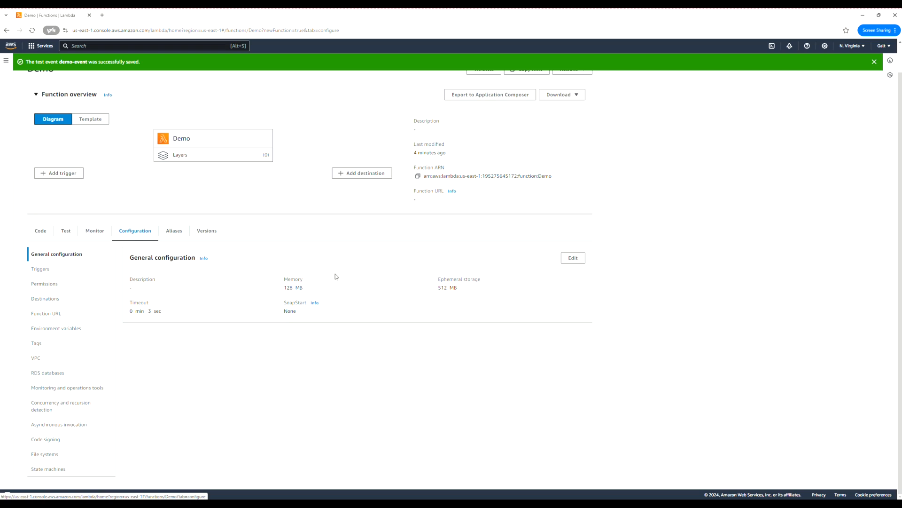
drag(149, 312, 165, 313)
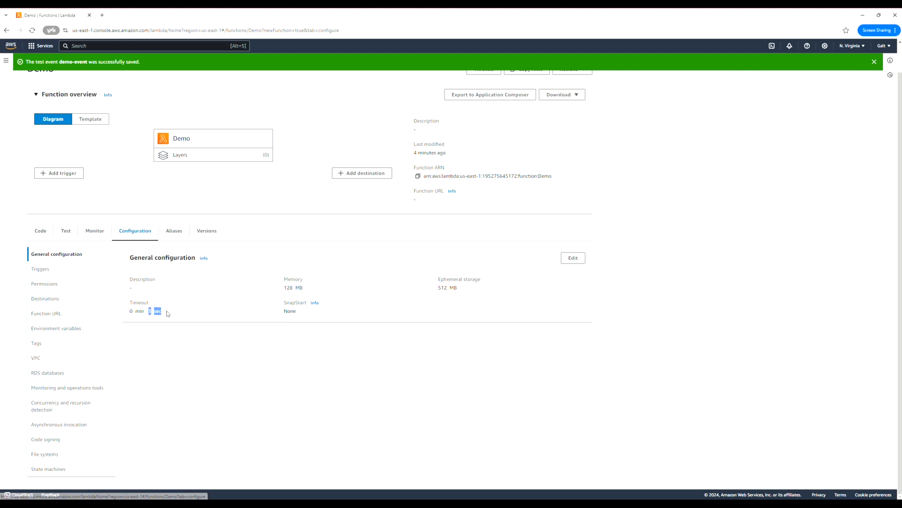
click(568, 259)
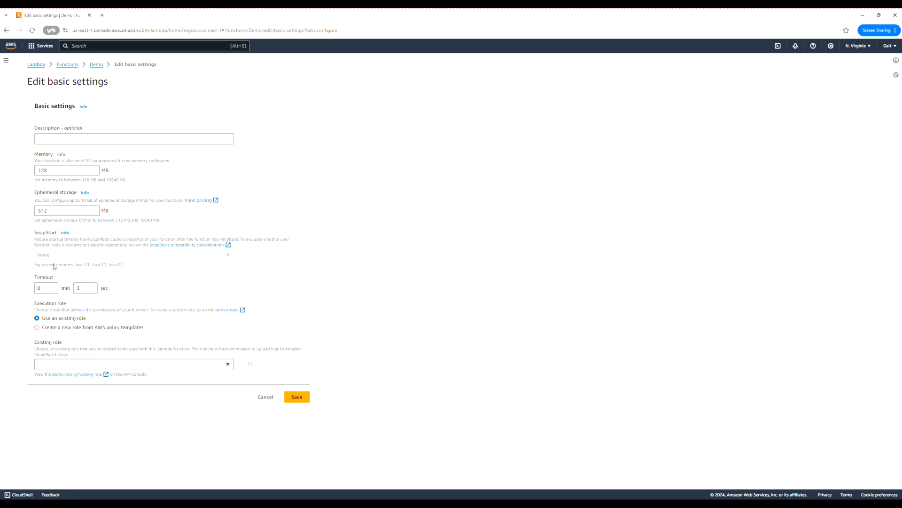
drag(44, 289, 18, 291)
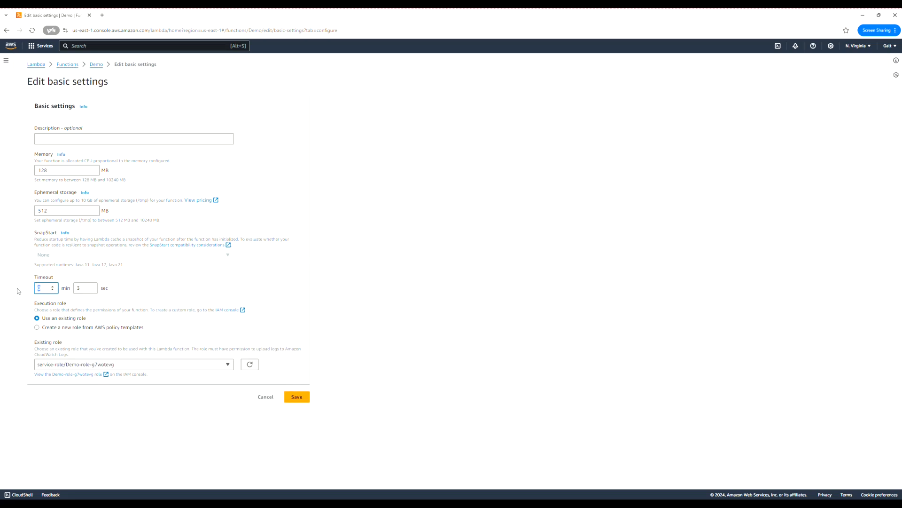
text(15)
click(84, 287)
key(BackSpace)
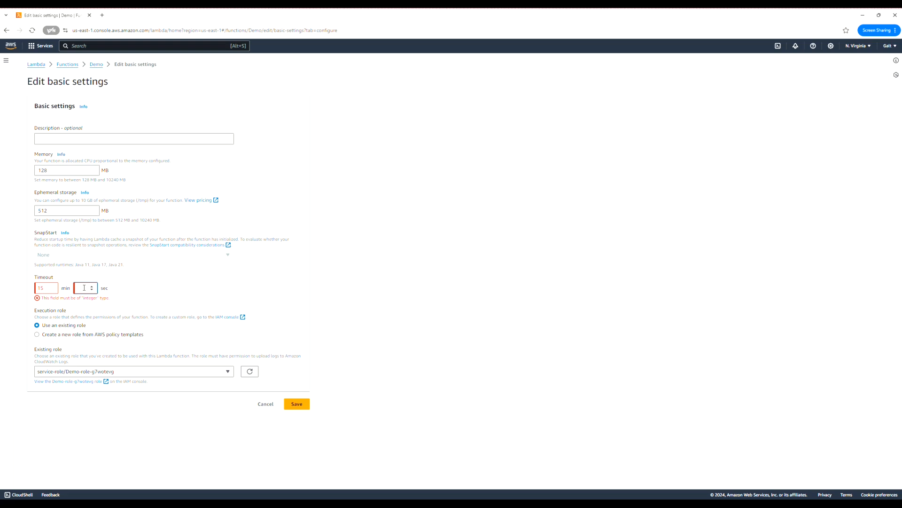
text(0)
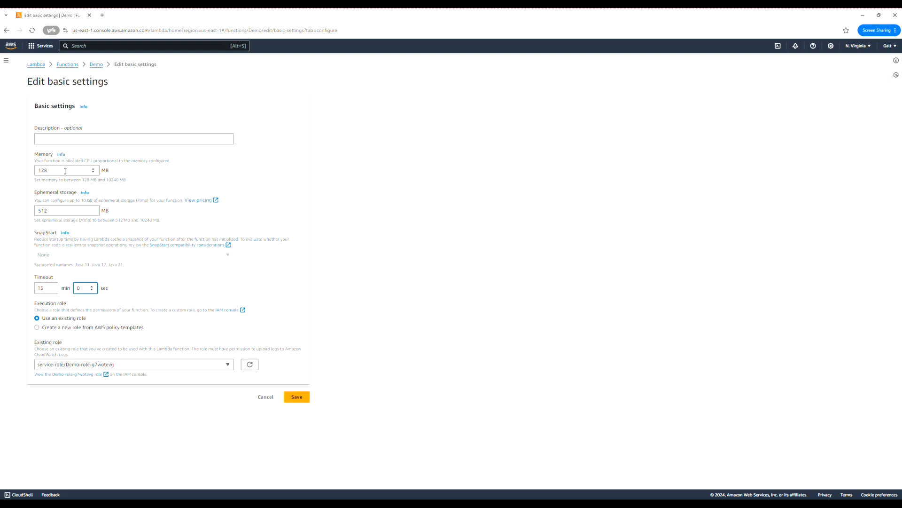
drag(65, 171, 38, 172)
click(117, 176)
click(294, 399)
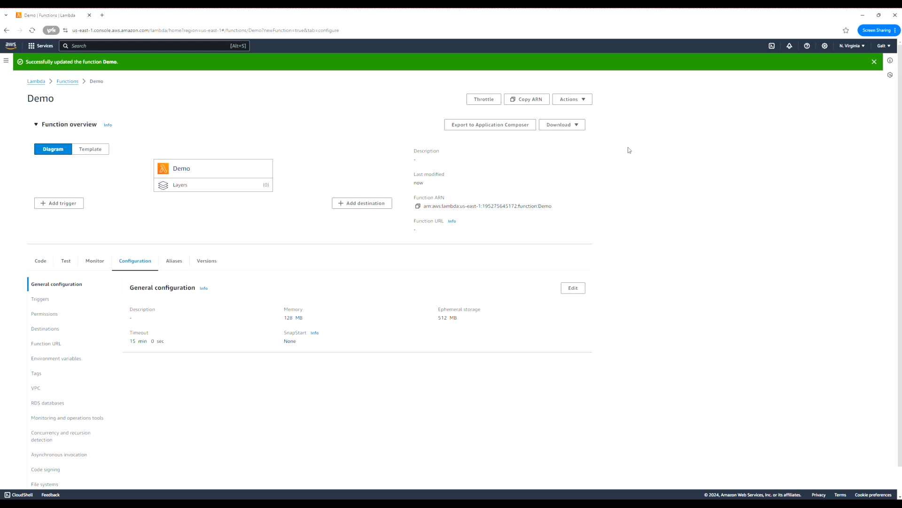
click(585, 100)
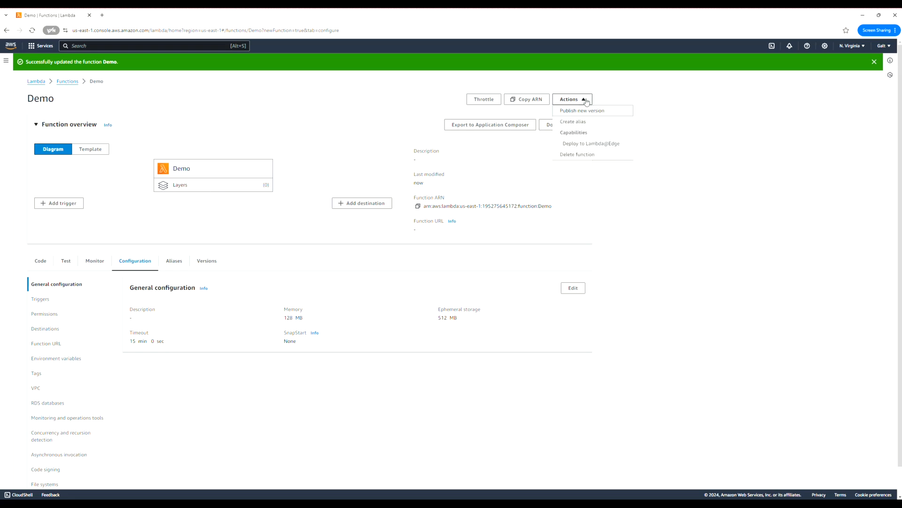
click(588, 156)
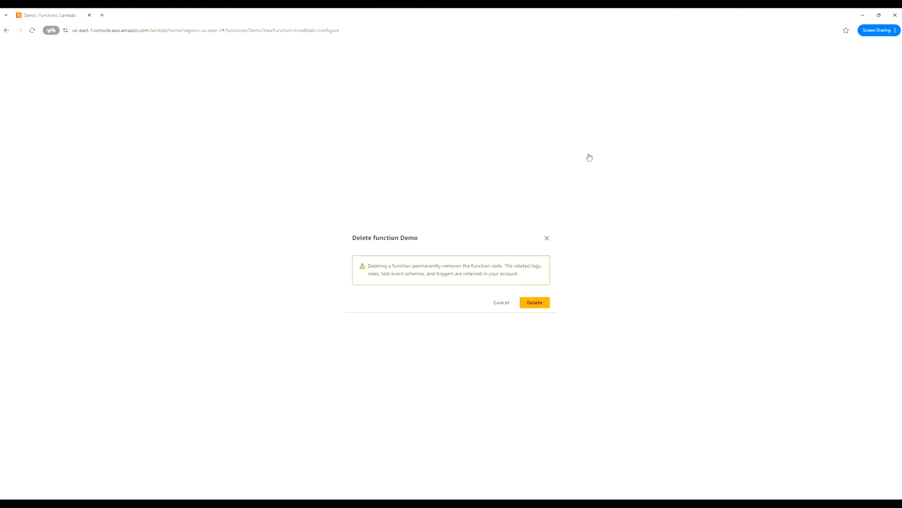
click(531, 303)
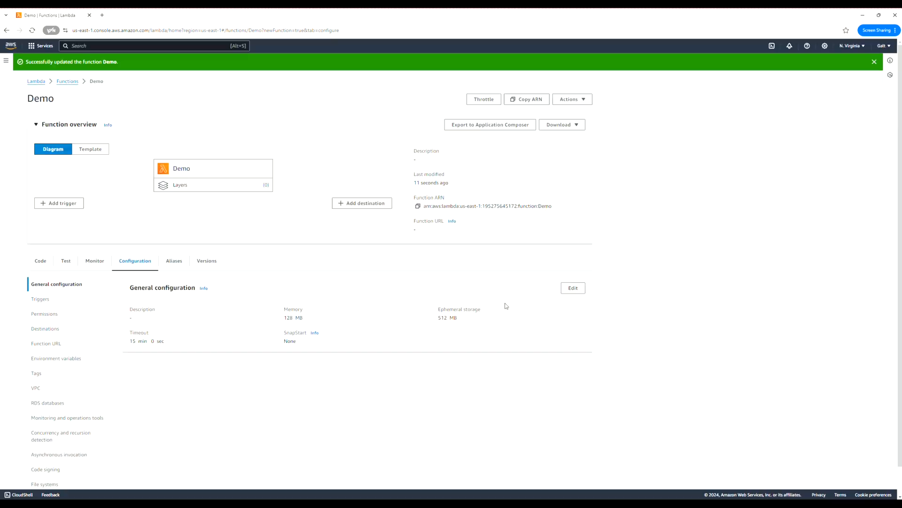
- Delete the Demo function from the list of Lambda functions, confirming the deletion with the word delete
click(34, 83)
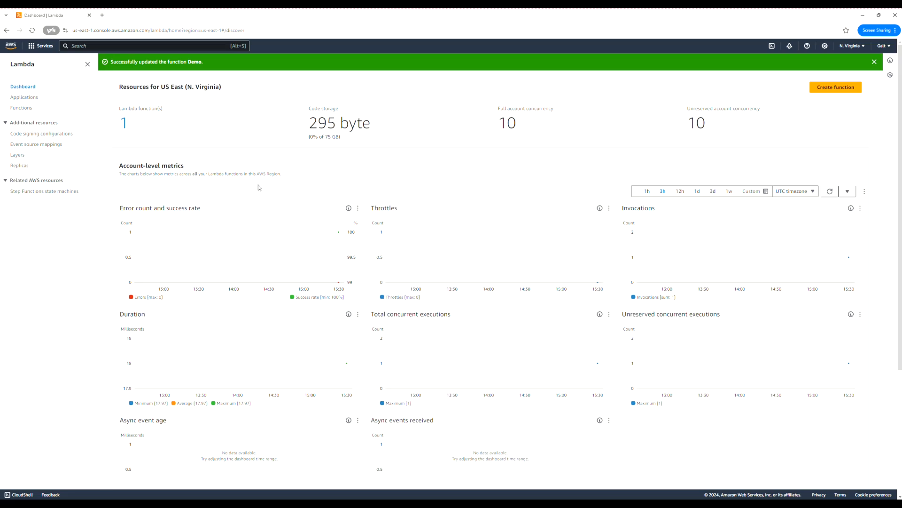
click(22, 108)
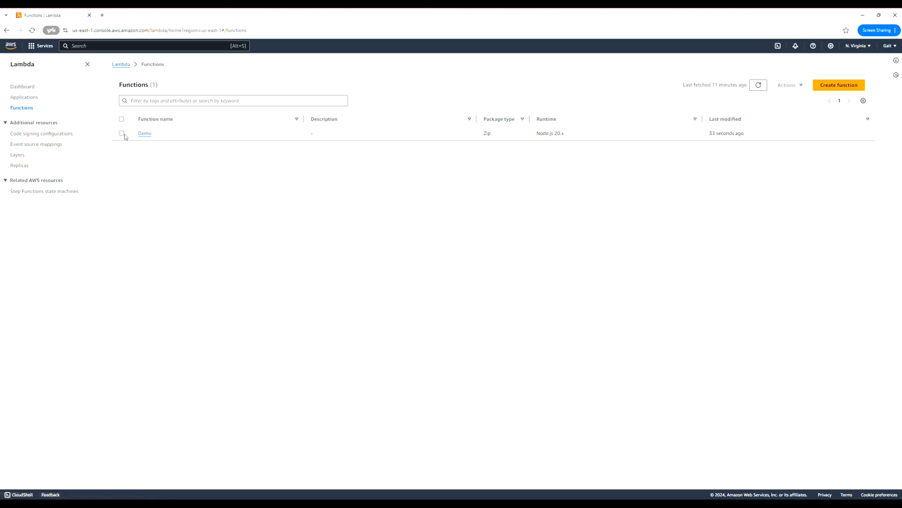
click(122, 135)
click(795, 85)
click(792, 120)
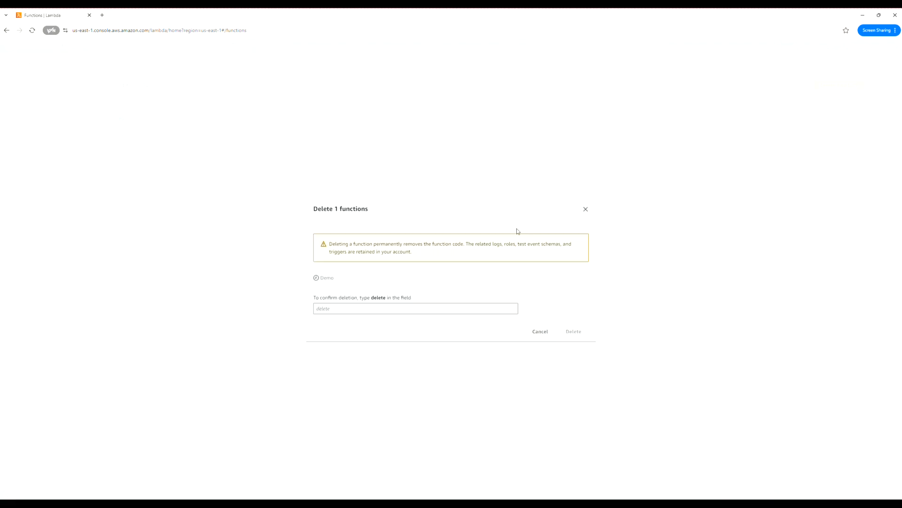
click(379, 301)
double_click(379, 298)
key(ctrl+c)
click(381, 306)
key(ctrl+v)
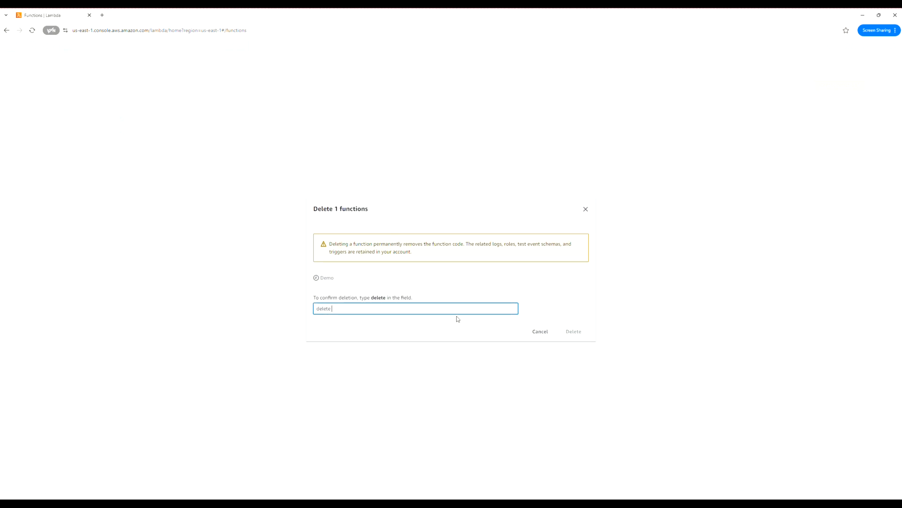
click(570, 332)
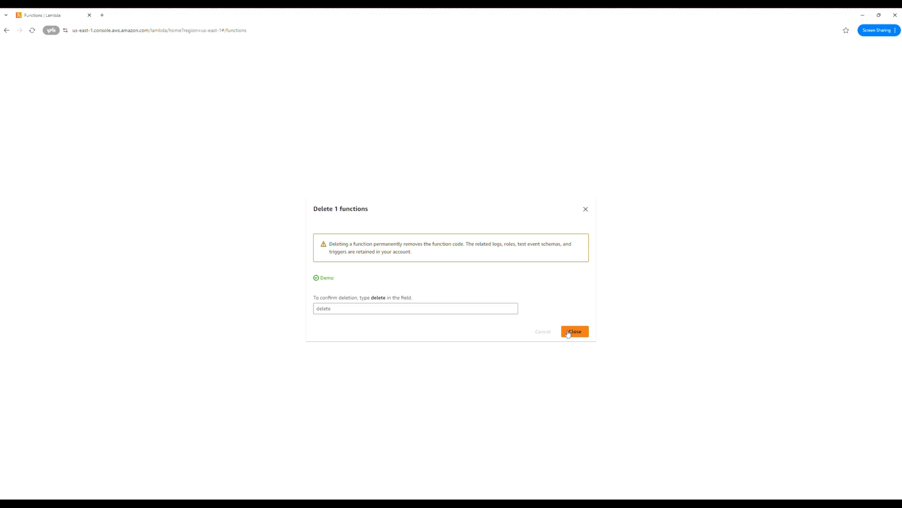